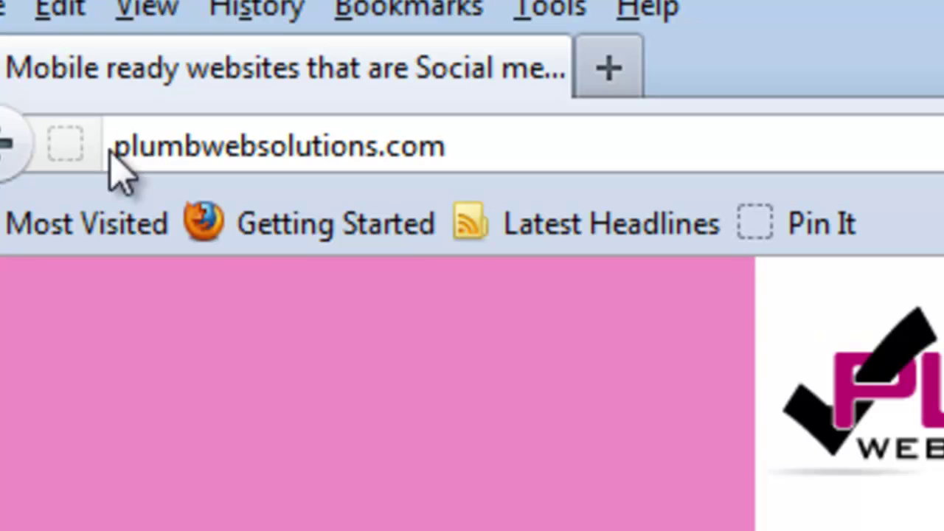
# - Load the mobile version of the website at m.plumbwebsolutions.com and highlight its address
pyautogui.click(112, 147)
pyautogui.write('m.')
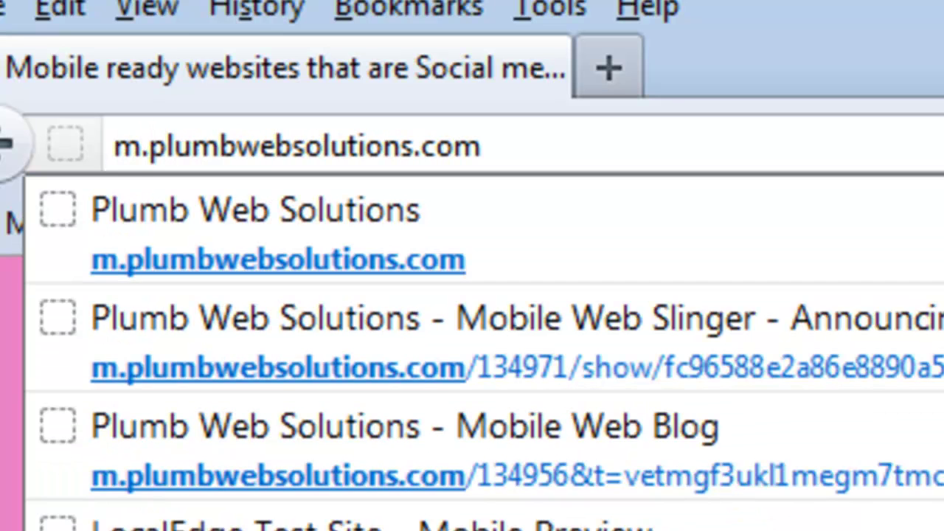
pyautogui.press('Return')
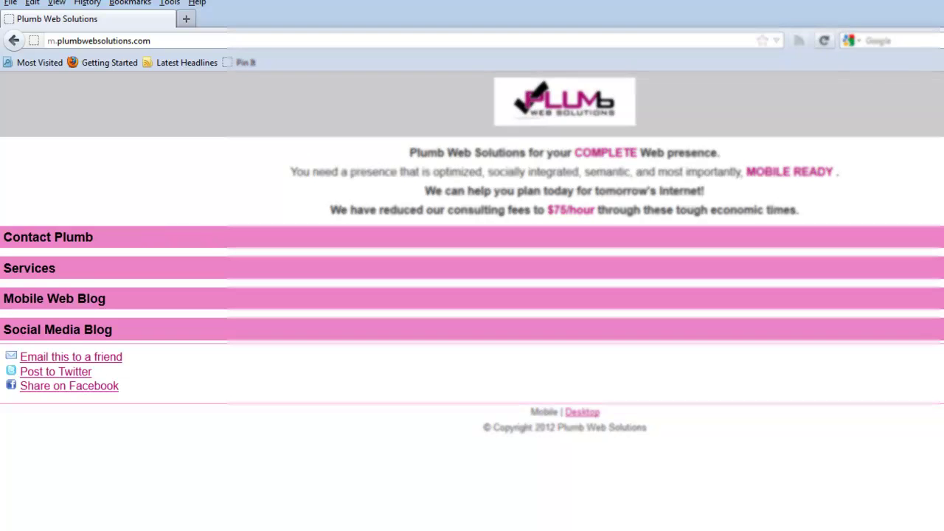
pyautogui.moveTo(942, 279); pyautogui.dragTo(227, 278)
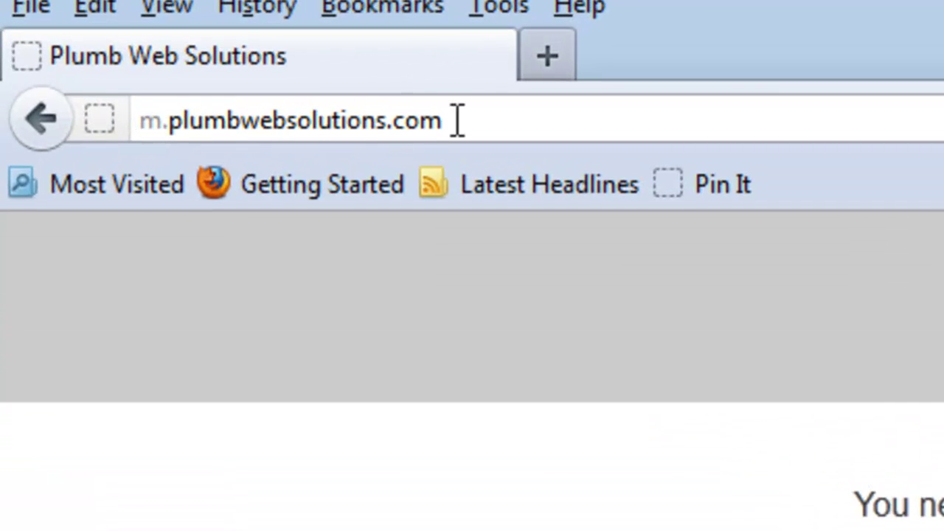
pyautogui.moveTo(157, 40); pyautogui.dragTo(102, 40)
pyautogui.moveTo(299, 117); pyautogui.dragTo(124, 118)
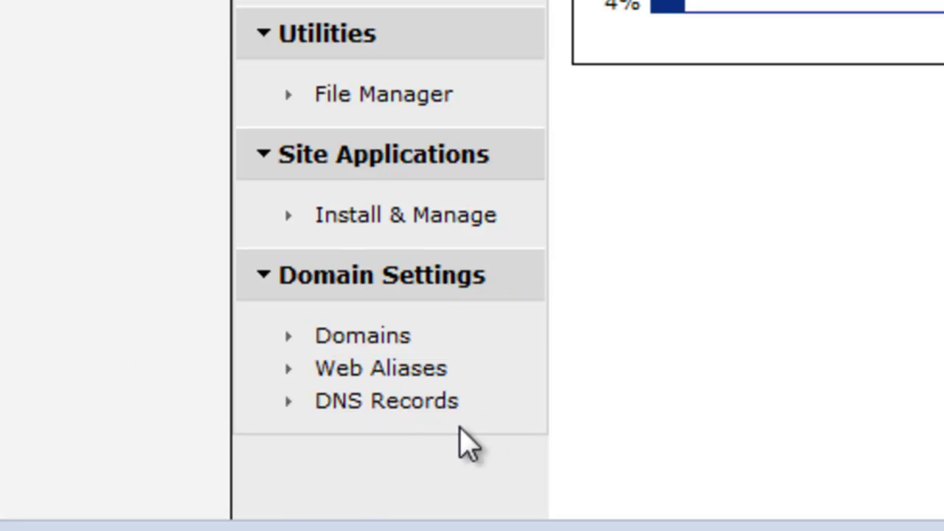
# - In the hosting account's DNS records, start a new CNAME record with the subdomain name m
pyautogui.click(341, 405)
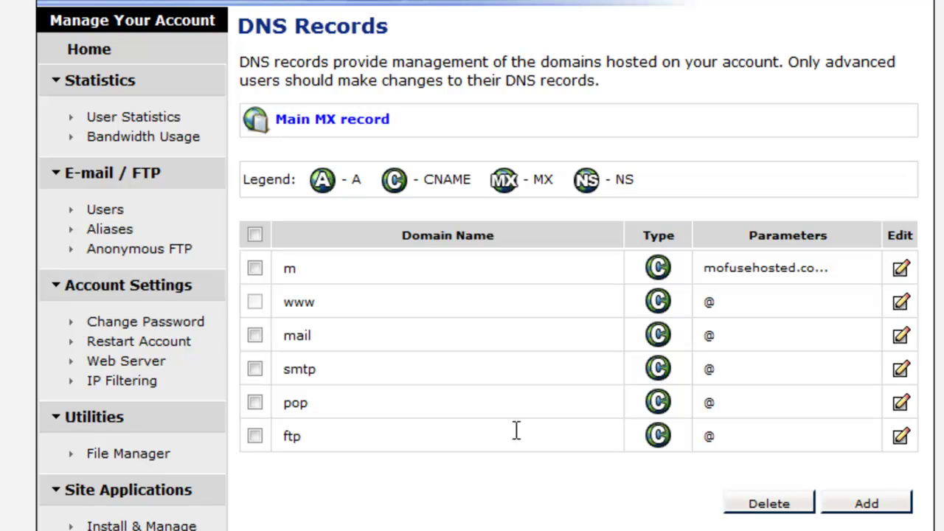
pyautogui.click(876, 503)
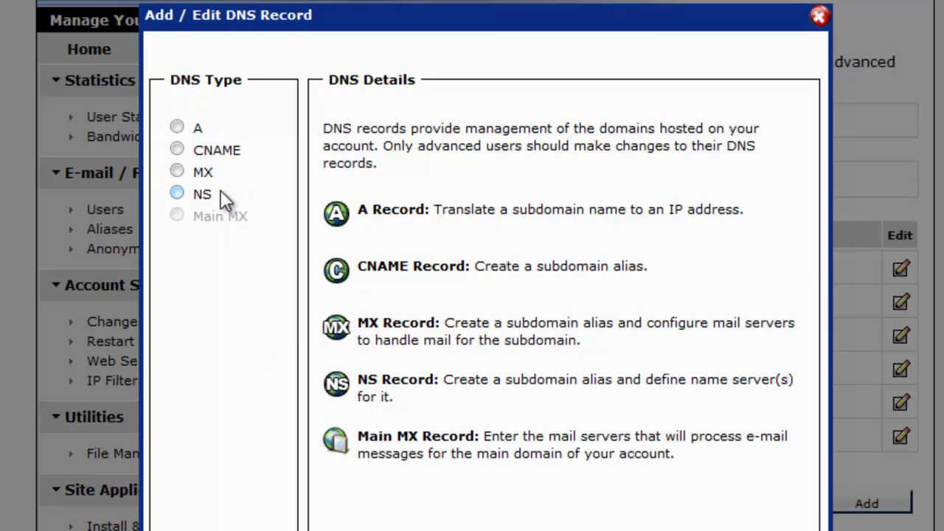
pyautogui.click(218, 151)
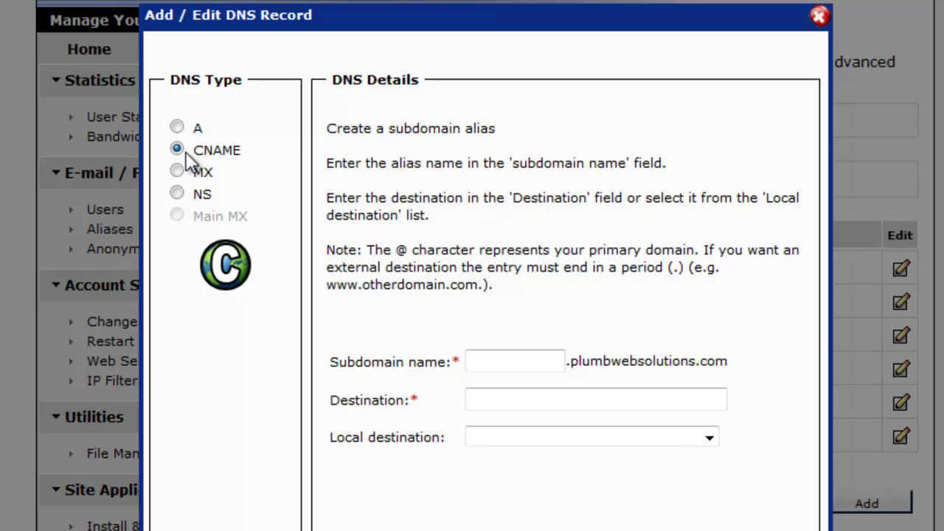
pyautogui.click(502, 361)
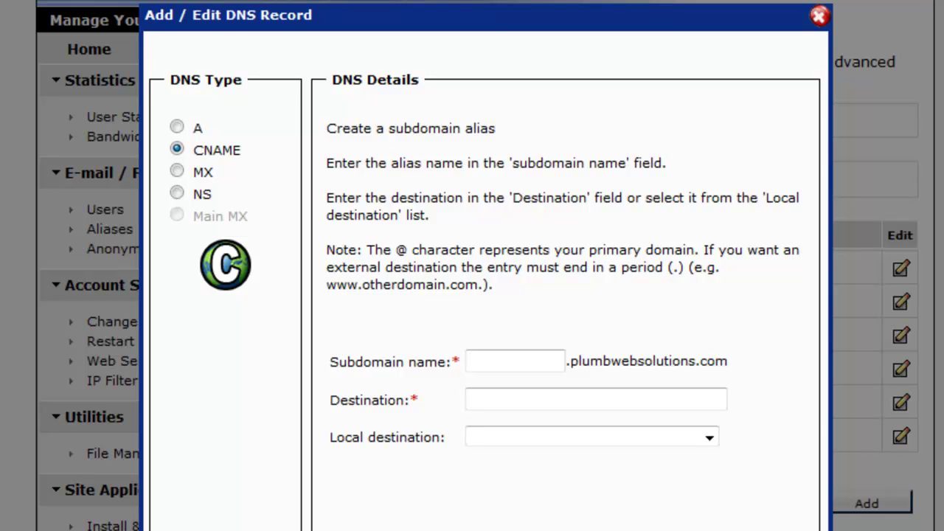
pyautogui.write('m')
pyautogui.click(500, 397)
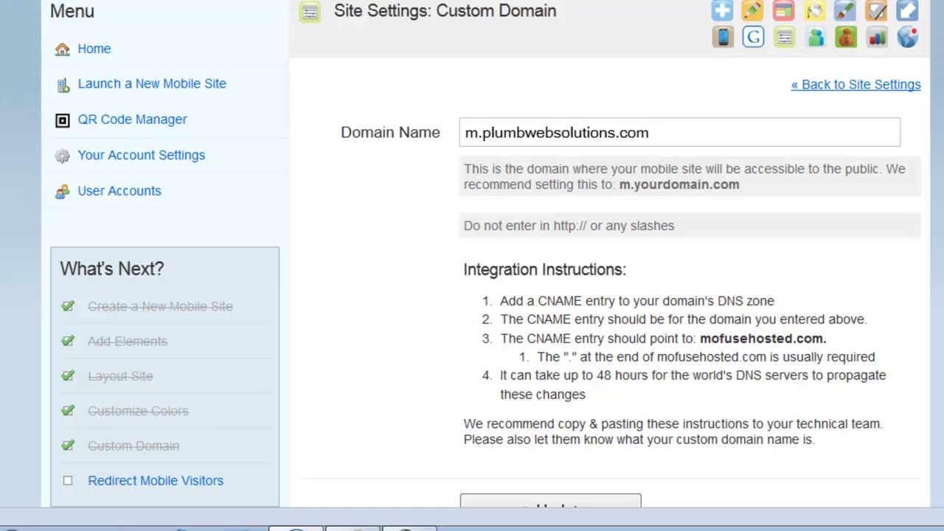
# - Examine the mobile site's Custom Domain settings, including the domain name entry, the integration instructions and the What's Next checklist
pyautogui.scroll(-2, 491, 253)
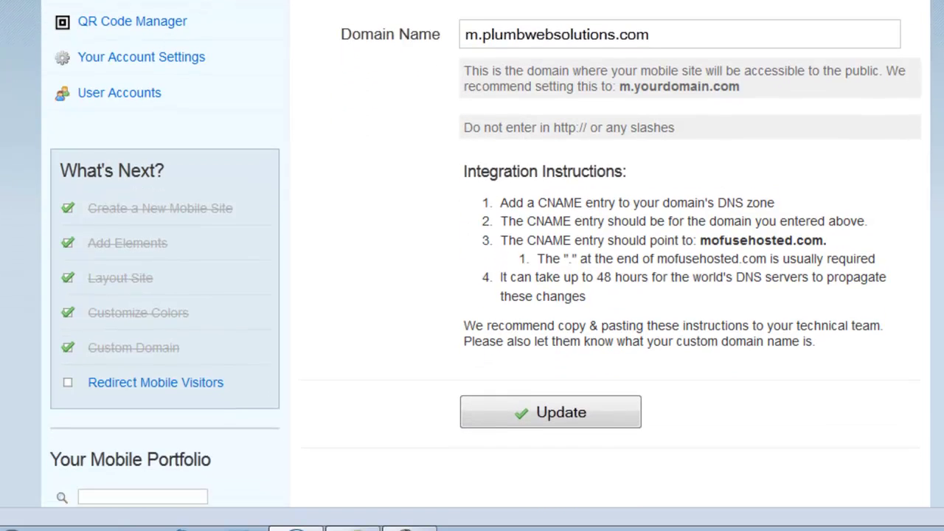
pyautogui.scroll(-1, 486, 253)
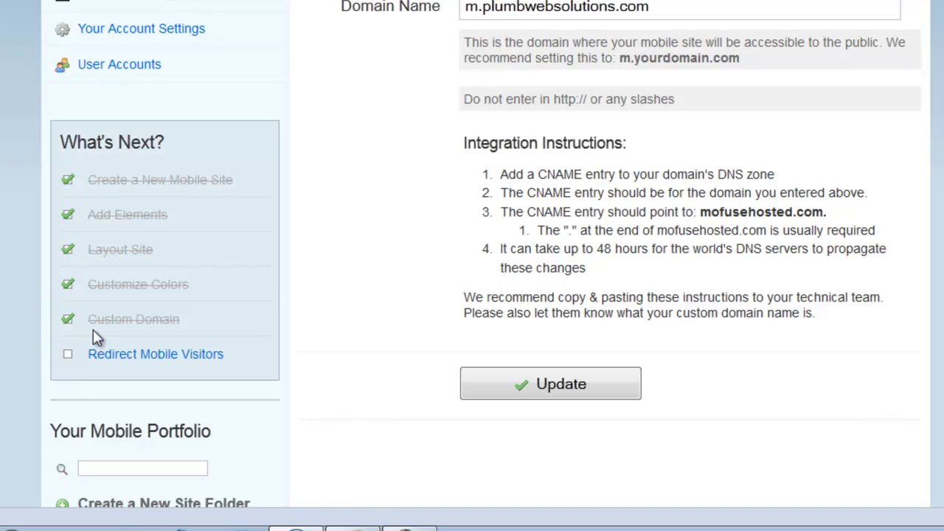
pyautogui.moveTo(94, 329); pyautogui.dragTo(180, 335)
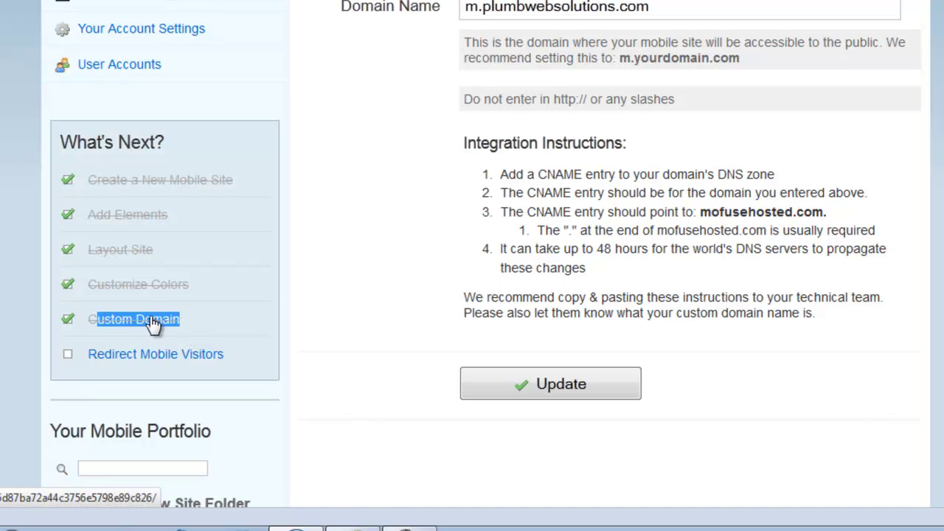
pyautogui.click(549, 188)
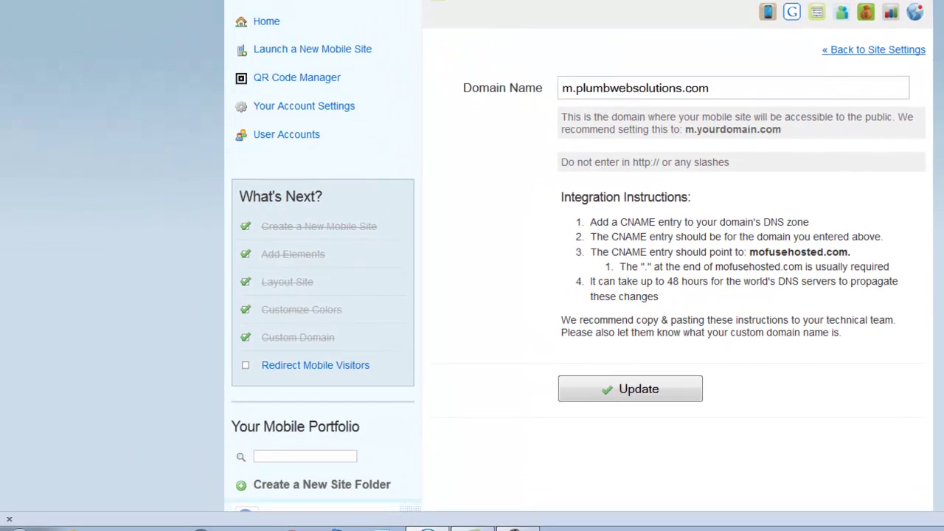
pyautogui.scroll(-2, 364, 306)
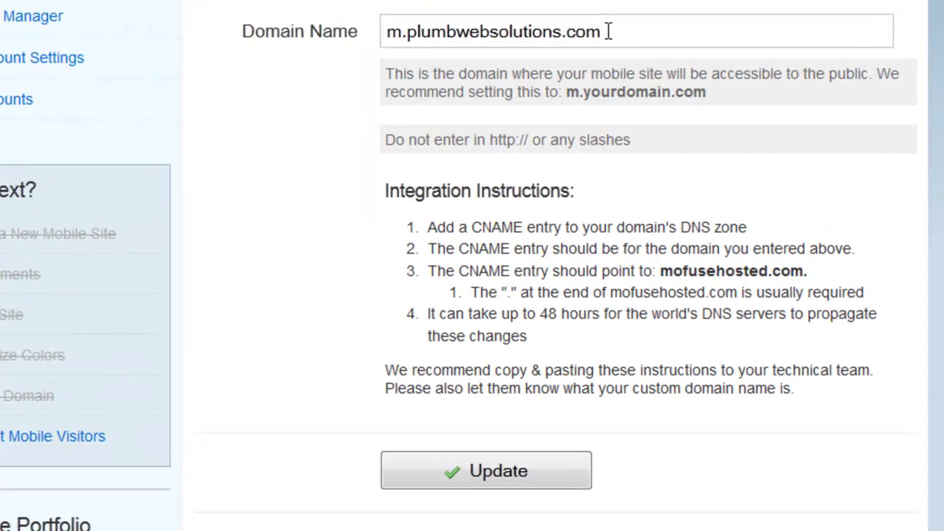
pyautogui.moveTo(609, 31); pyautogui.dragTo(381, 32)
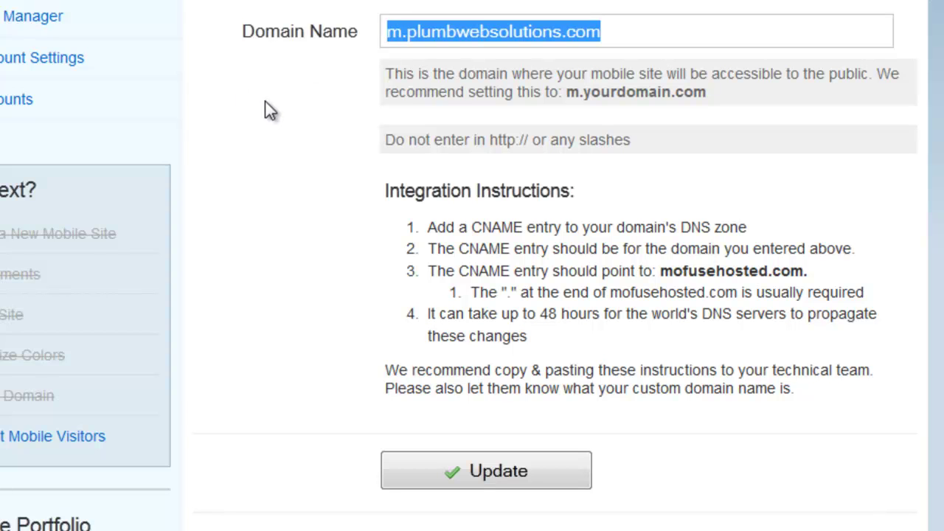
pyautogui.click(523, 31)
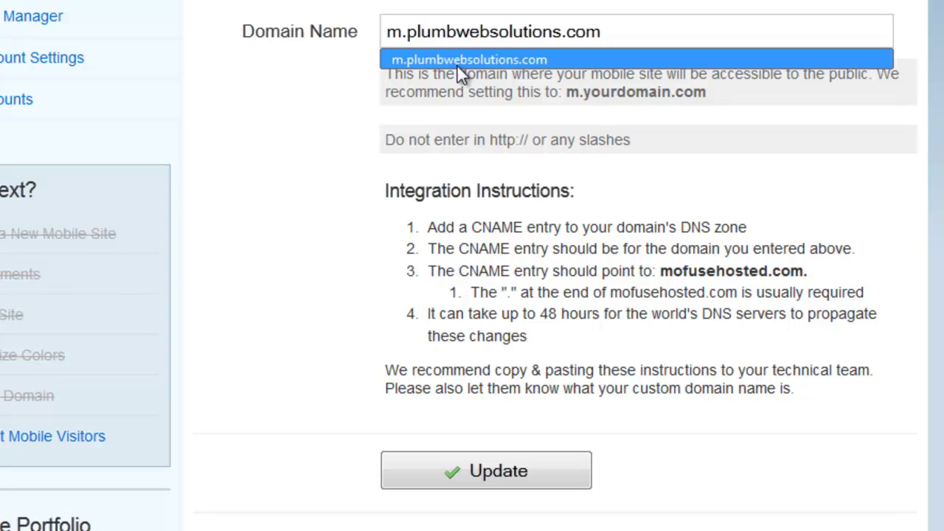
pyautogui.click(330, 89)
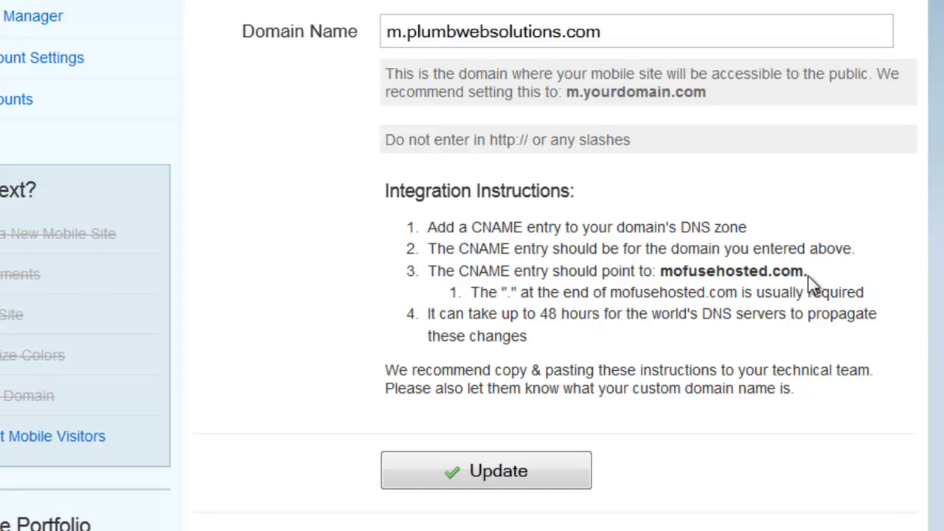
# - Copy mofusehosted.com. from the integration instructions and paste it as the destination of the new CNAME record
pyautogui.moveTo(810, 271); pyautogui.dragTo(665, 273)
pyautogui.rightClick(666, 273)
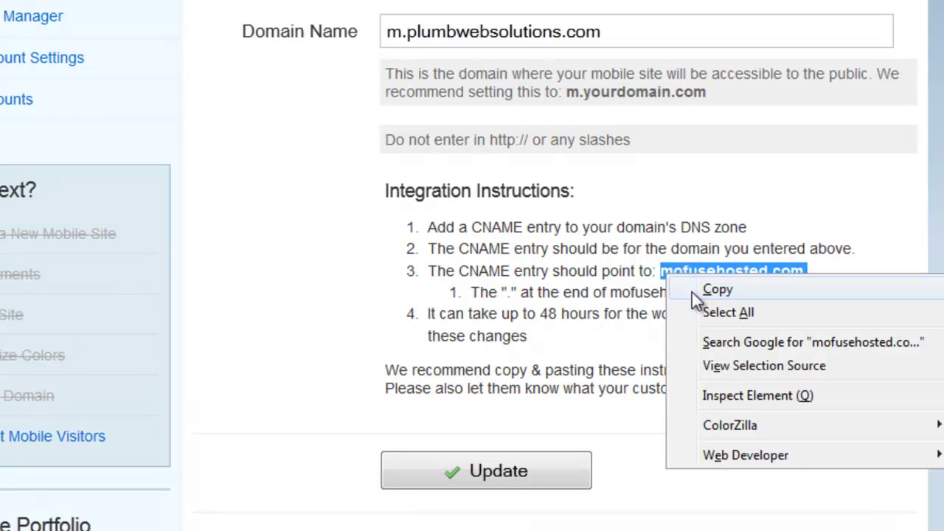
pyautogui.click(692, 293)
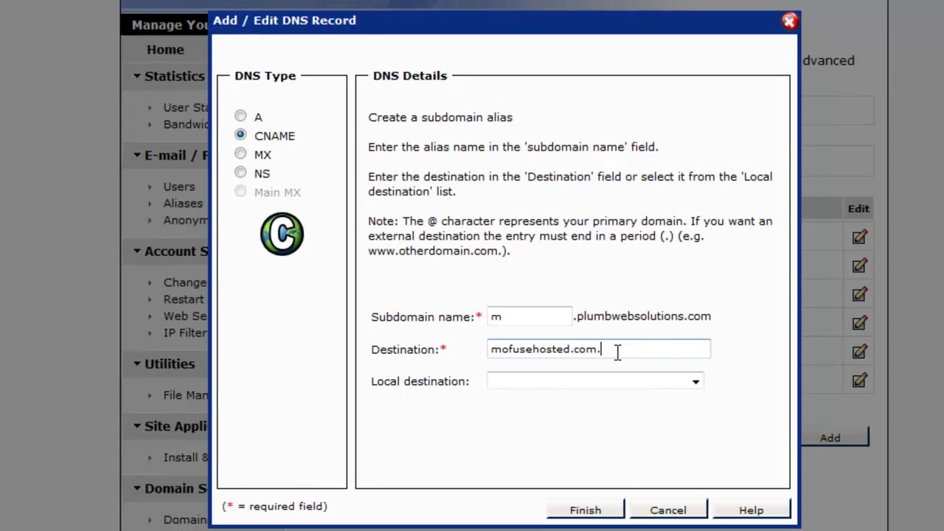
pyautogui.moveTo(617, 350); pyautogui.dragTo(480, 338)
pyautogui.rightClick(519, 346)
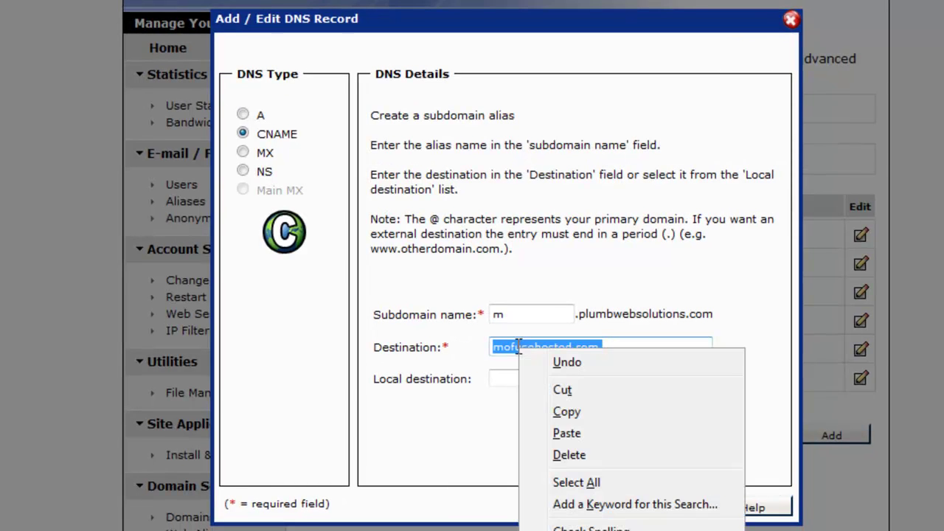
pyautogui.click(573, 437)
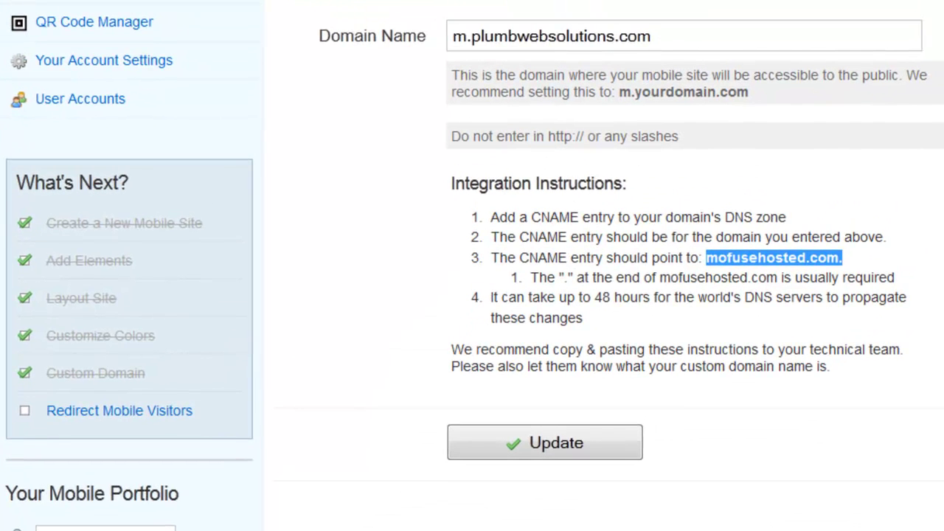
# - Check the domain name entered in the mobile site's Custom Domain settings
pyautogui.click(495, 39)
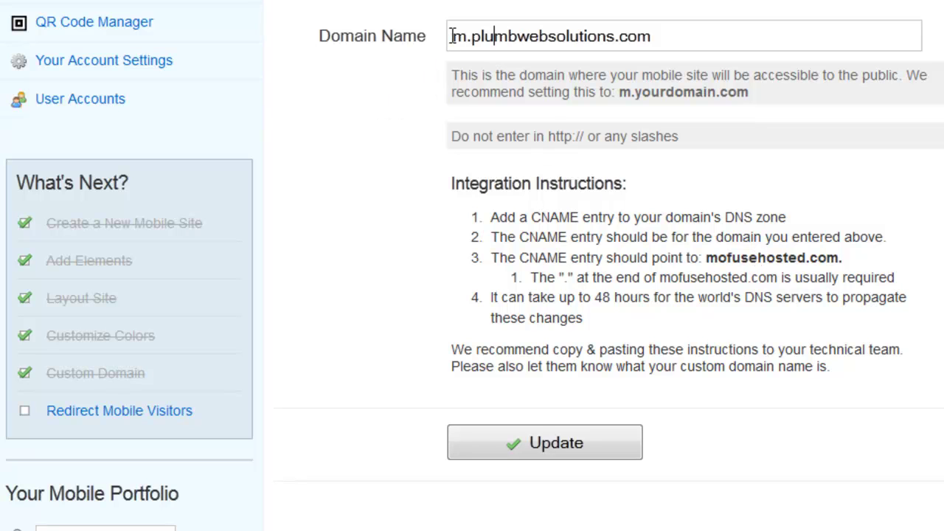
pyautogui.moveTo(450, 36); pyautogui.dragTo(661, 37)
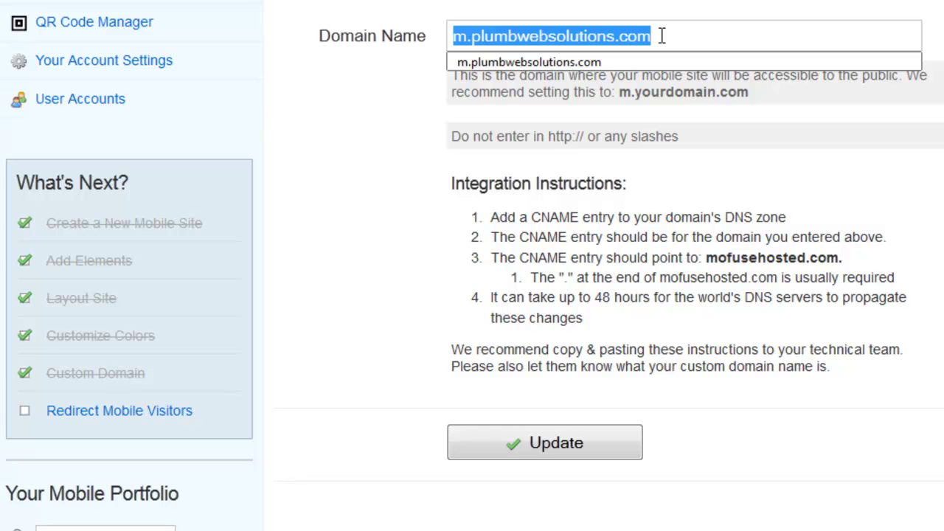
pyautogui.click(662, 35)
pyautogui.click(349, 133)
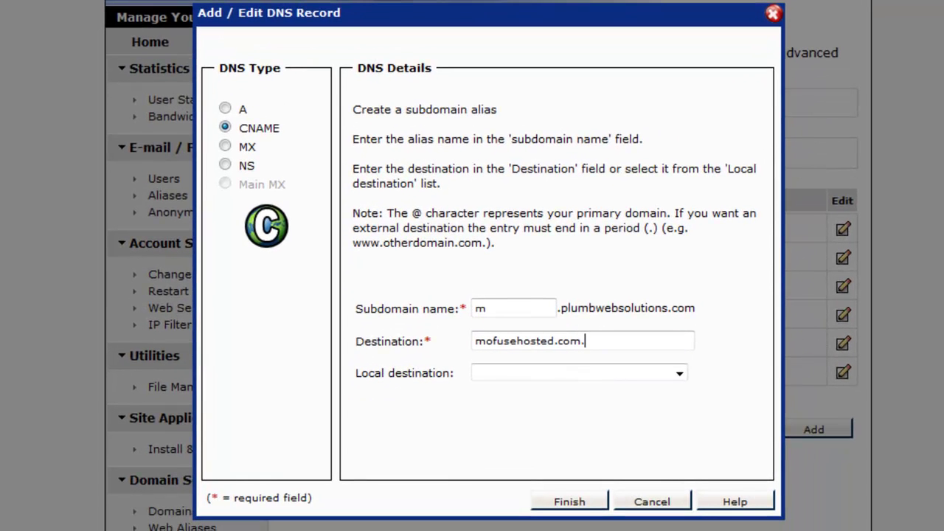
# - Save the CNAME record in the hosting account's DNS settings
pyautogui.click(568, 501)
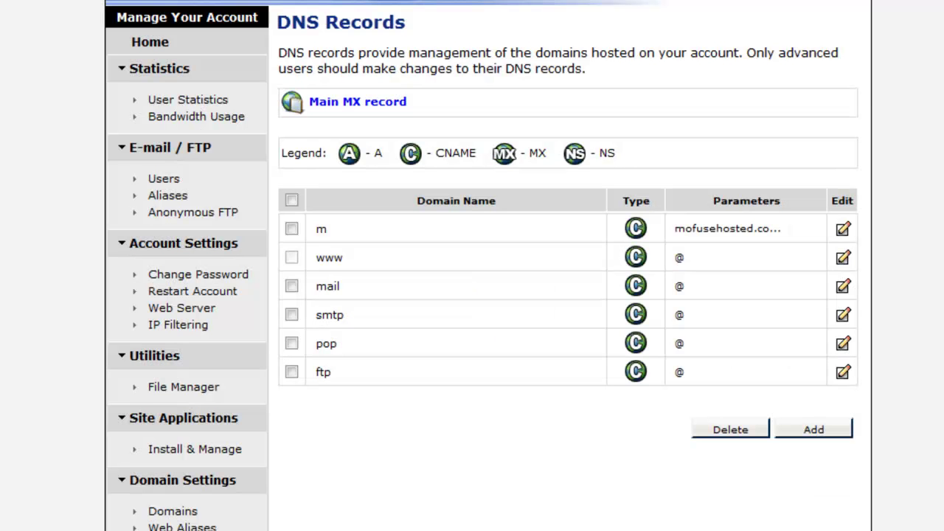